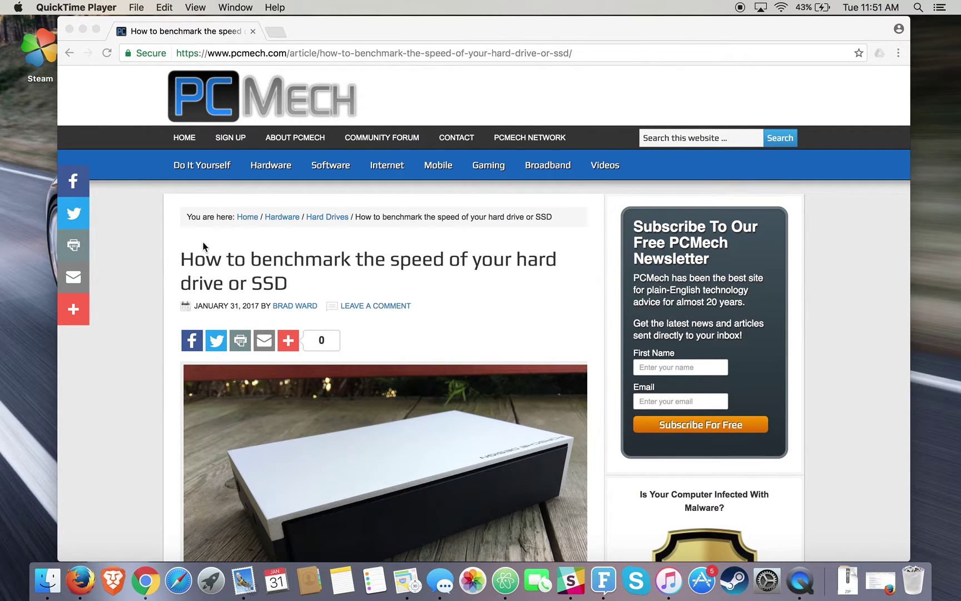
- Activate Chrome and select the title 'How to benchmark the speed of your hard drive or SSD'
click(181, 260)
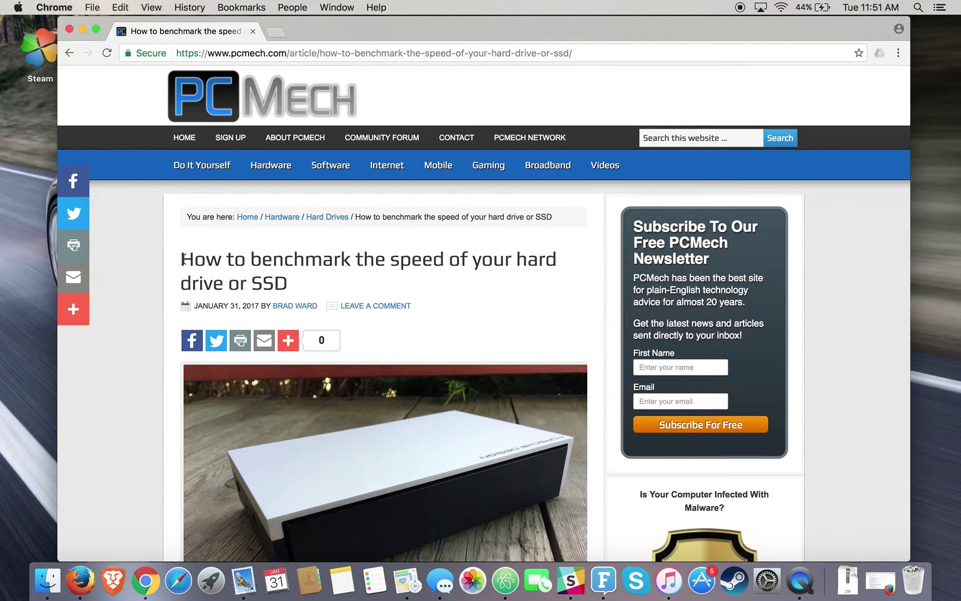
drag(183, 259, 354, 298)
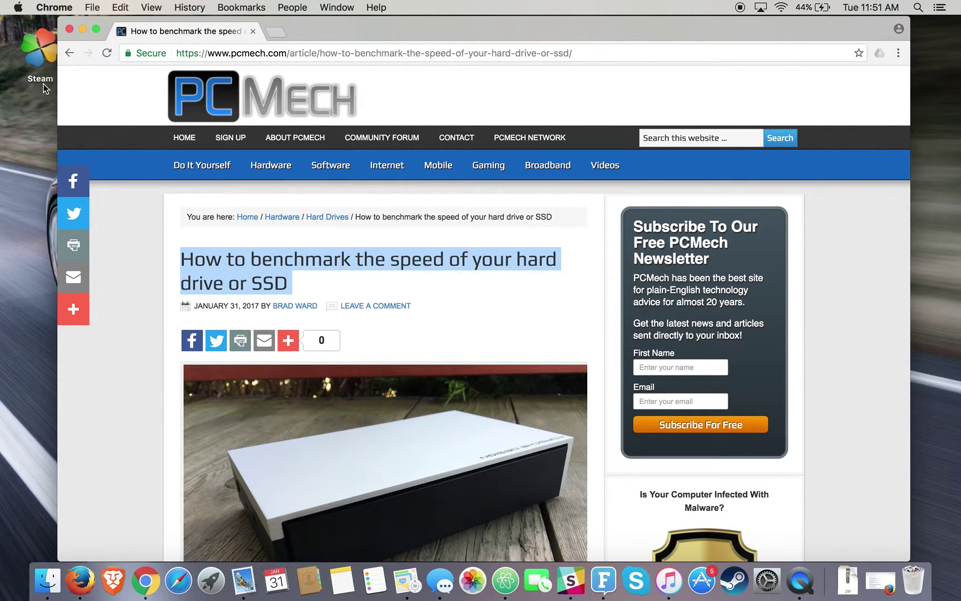
- Minimise Chrome and start Blackmagic Disk Speed Test from Launchpad
click(83, 29)
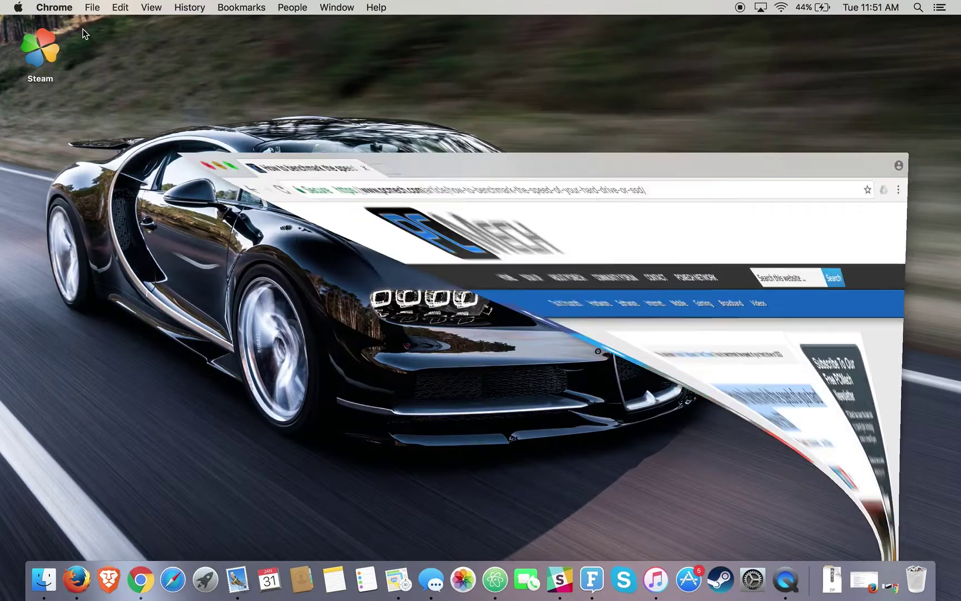
click(202, 579)
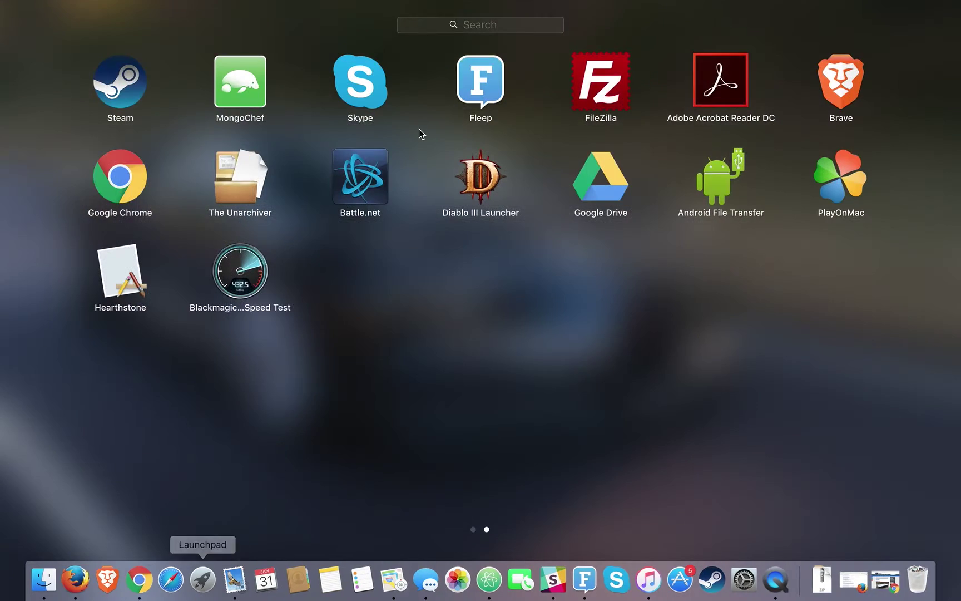
click(233, 259)
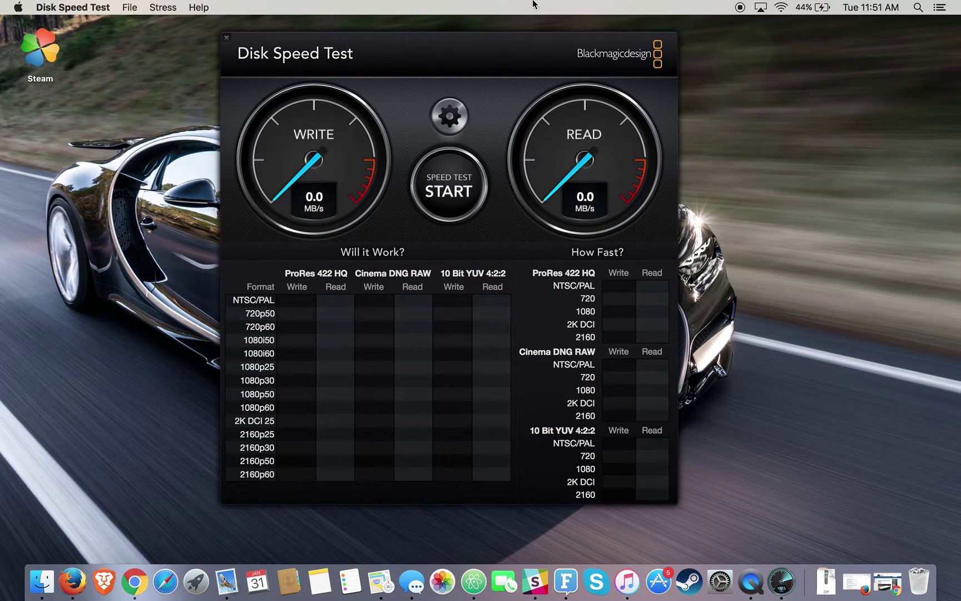
- Nudge the Disk Speed Test window toward centre and confirm the 5 GB stress size
drag(470, 57, 485, 67)
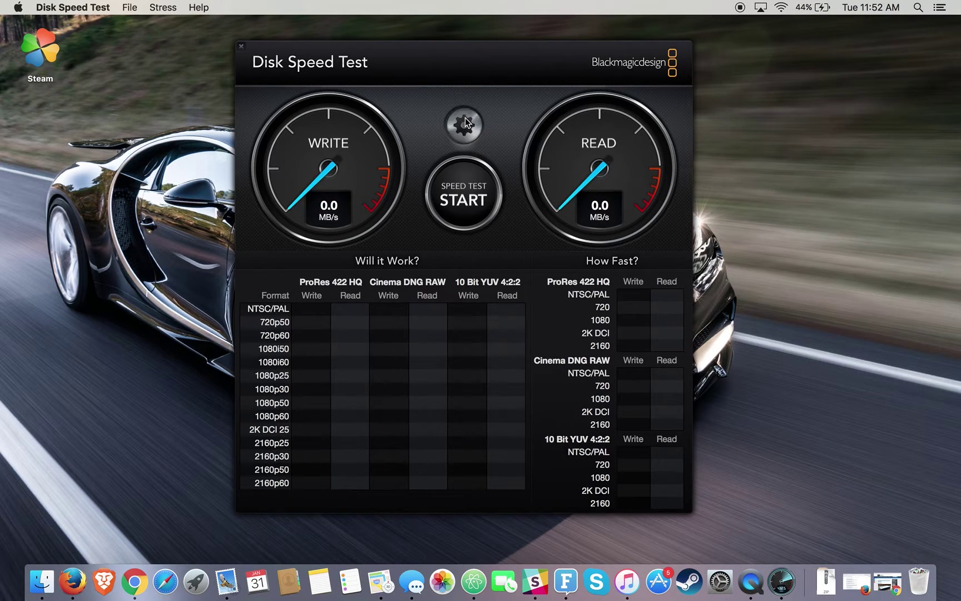
click(465, 122)
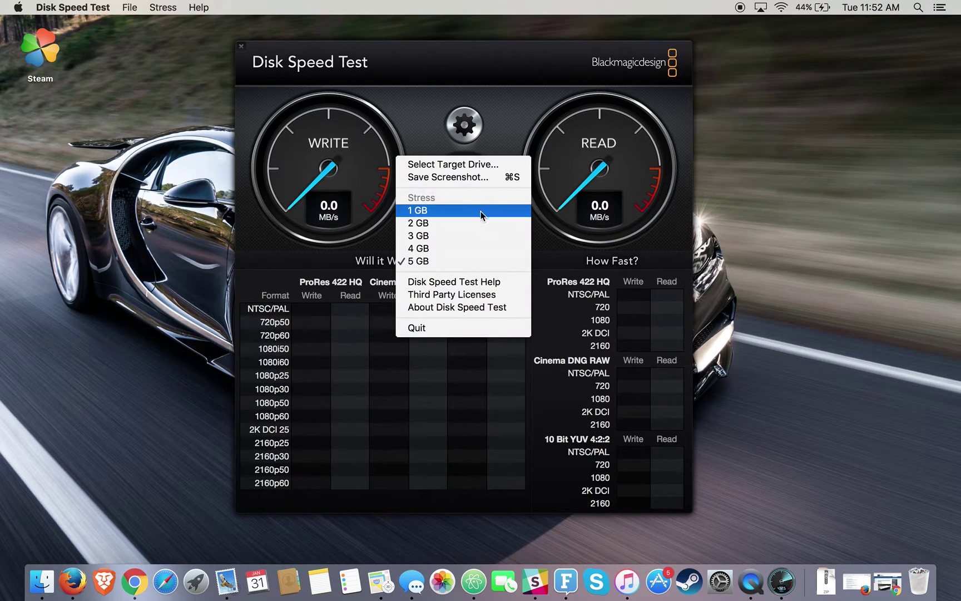
click(478, 259)
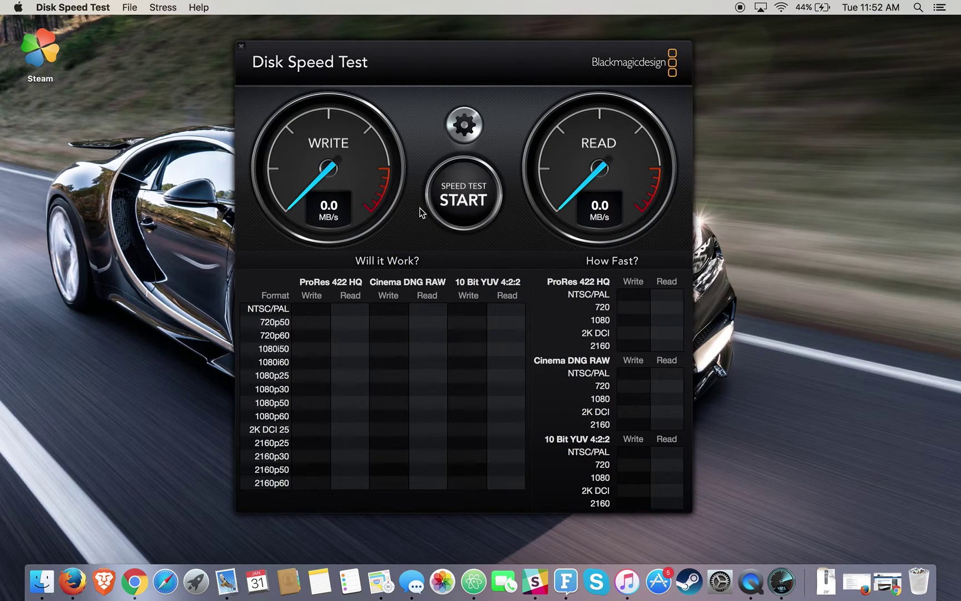
- Run the SSD benchmark to 1214.5 MB/s write and 1842.5 MB/s read, then close the app
click(466, 188)
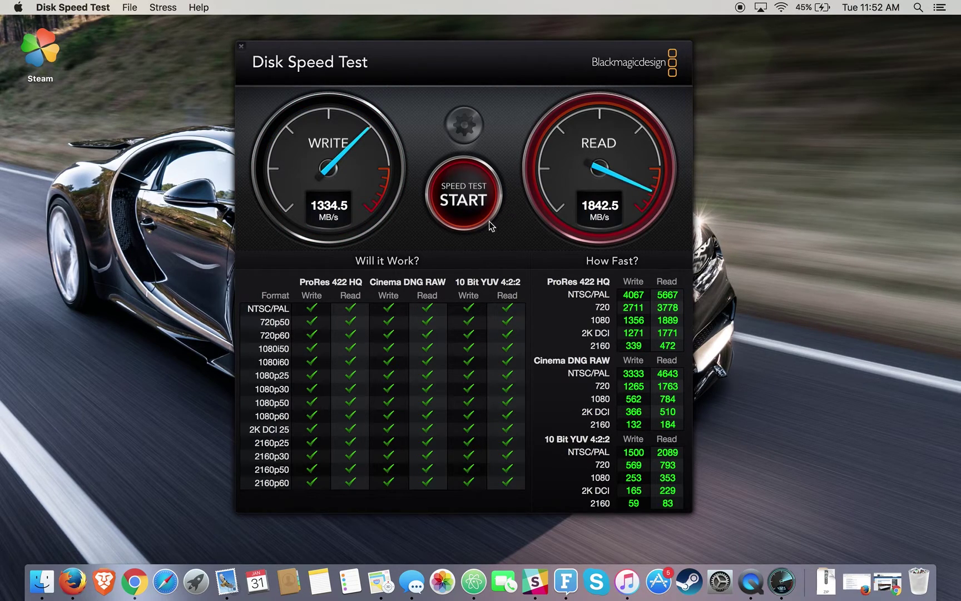
click(462, 198)
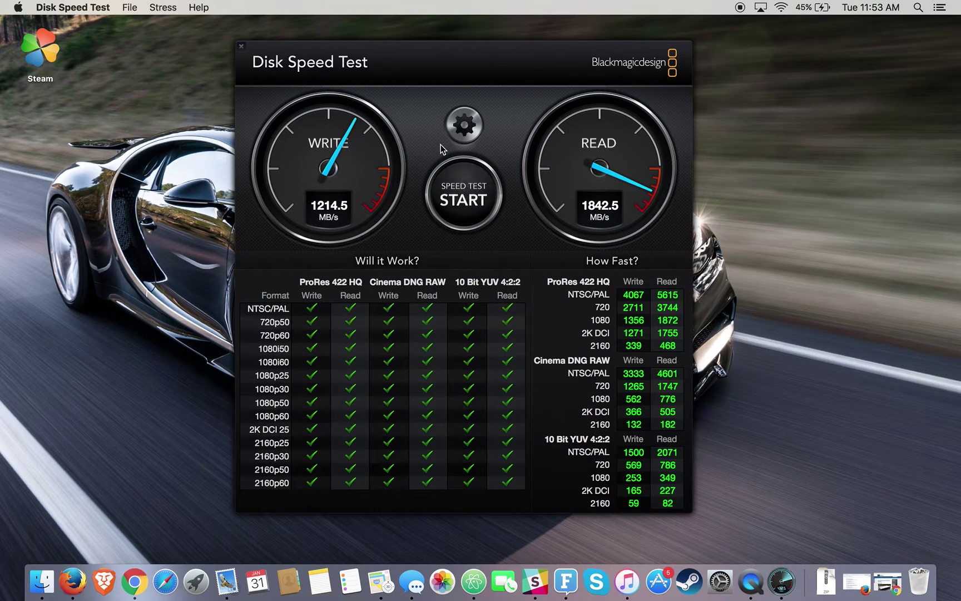
click(242, 47)
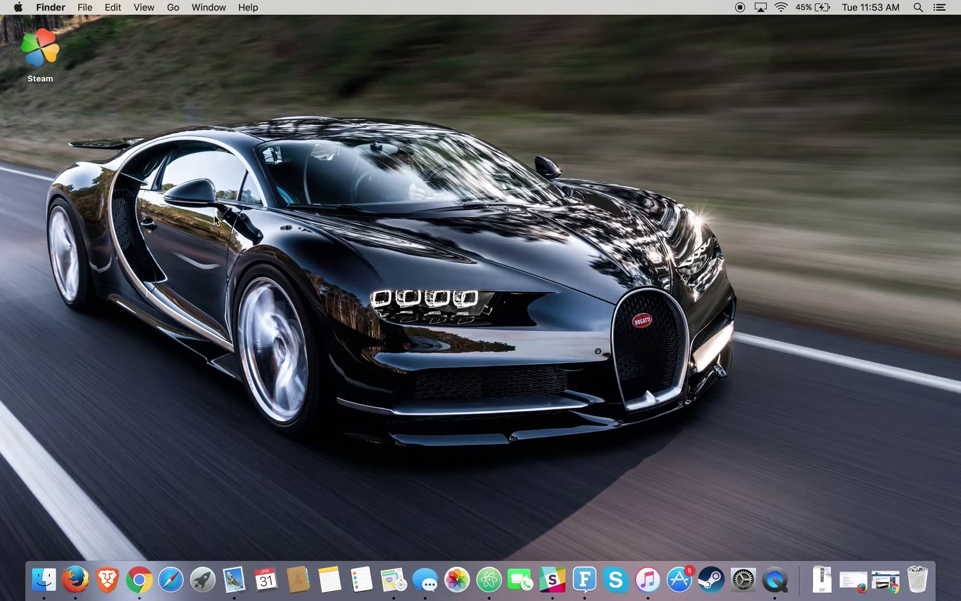
- Return to the PCMech article, clear the title highlight and scroll into the AS SSD section
click(139, 578)
click(392, 237)
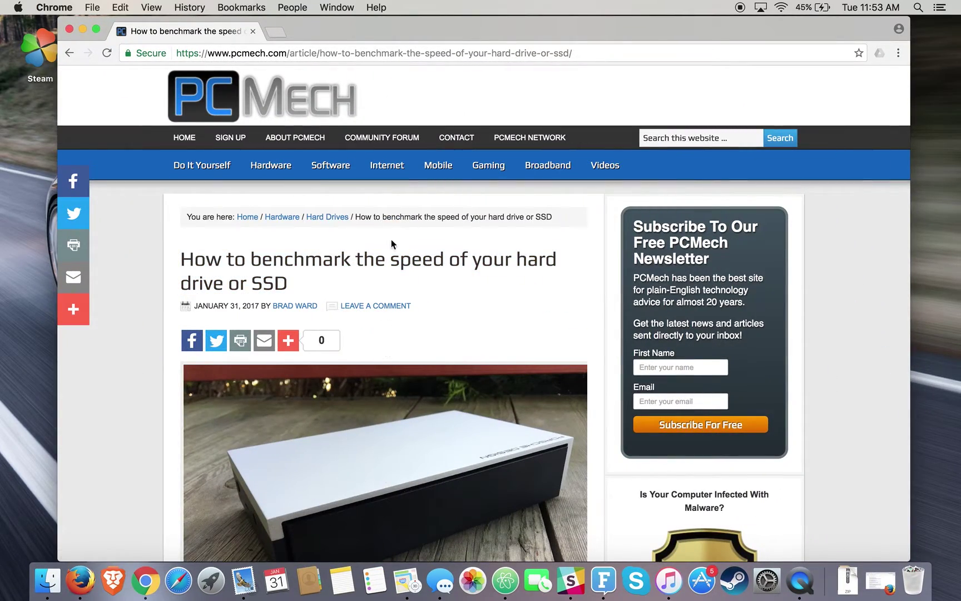
scroll(384, 276, down, 15)
scroll(384, 277, down, 10)
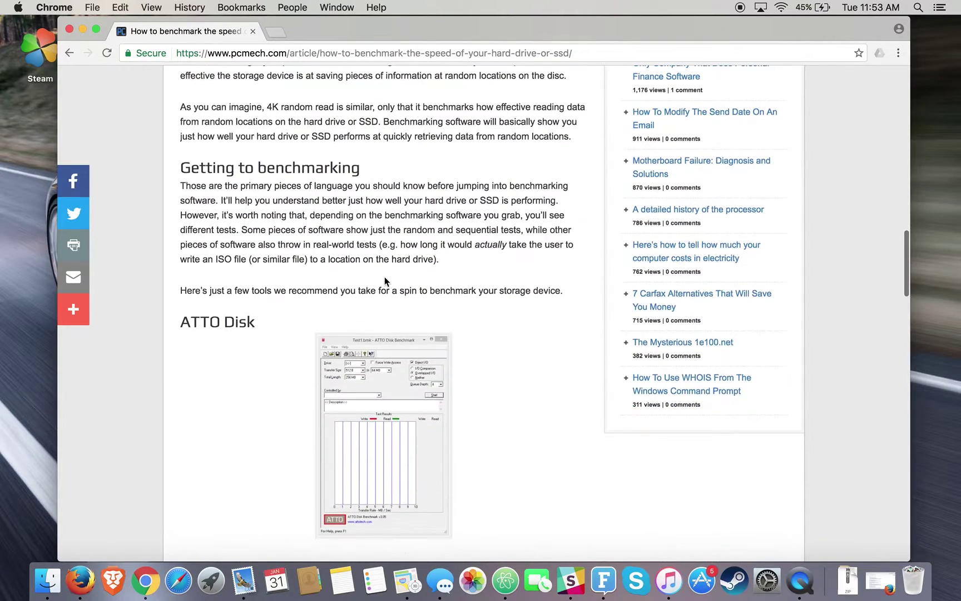
scroll(385, 277, up, 2)
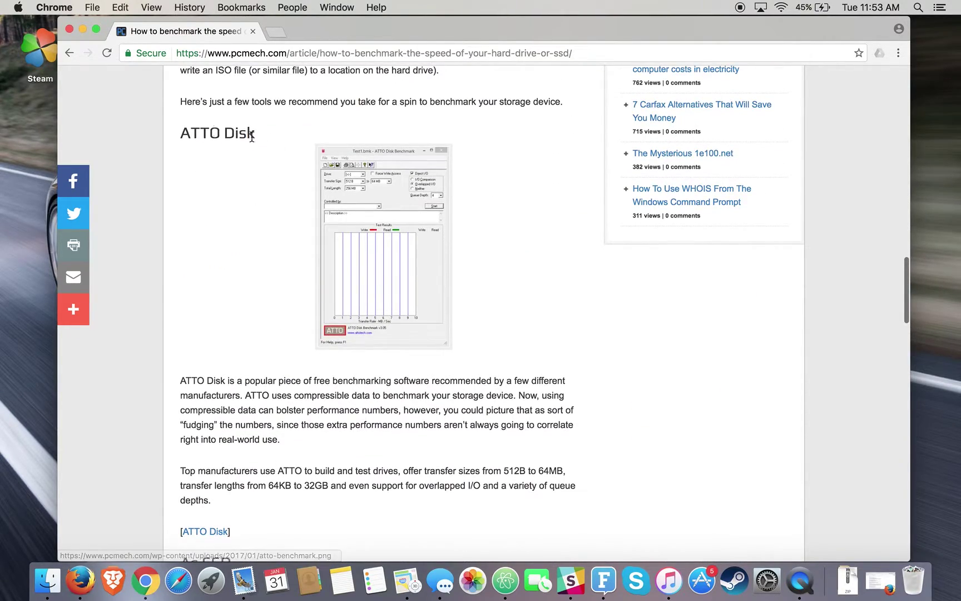
scroll(418, 370, down, 6)
scroll(418, 374, down, 2)
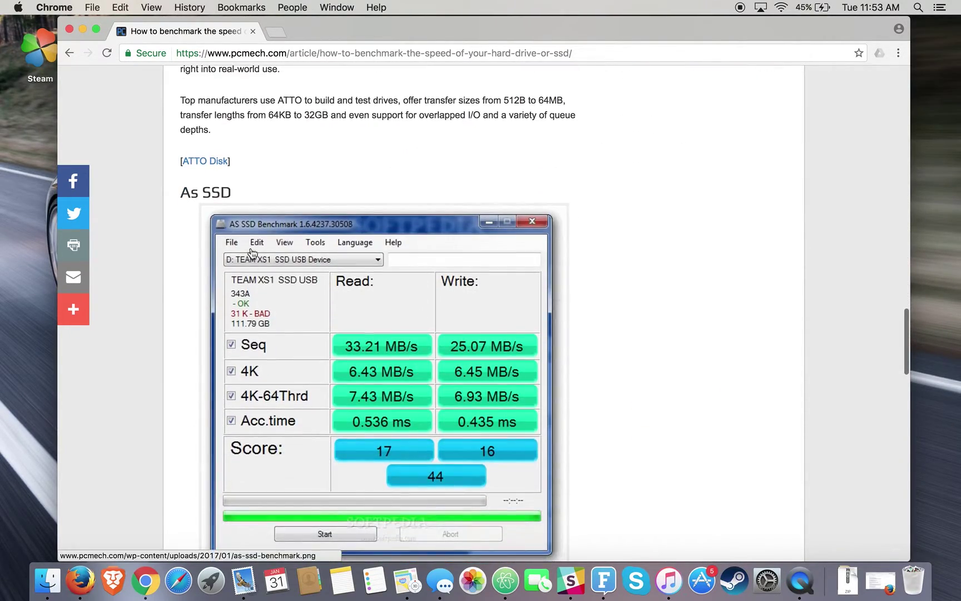
scroll(397, 199, down, 20)
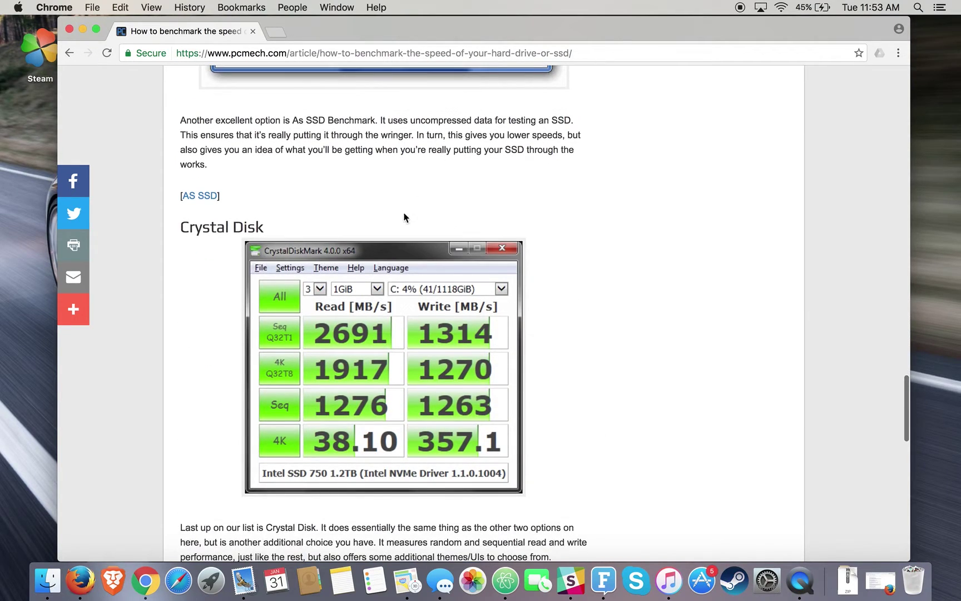
- Scroll through the Crystal Disk section and settle at the ATTO Disk section
scroll(543, 265, down, 4)
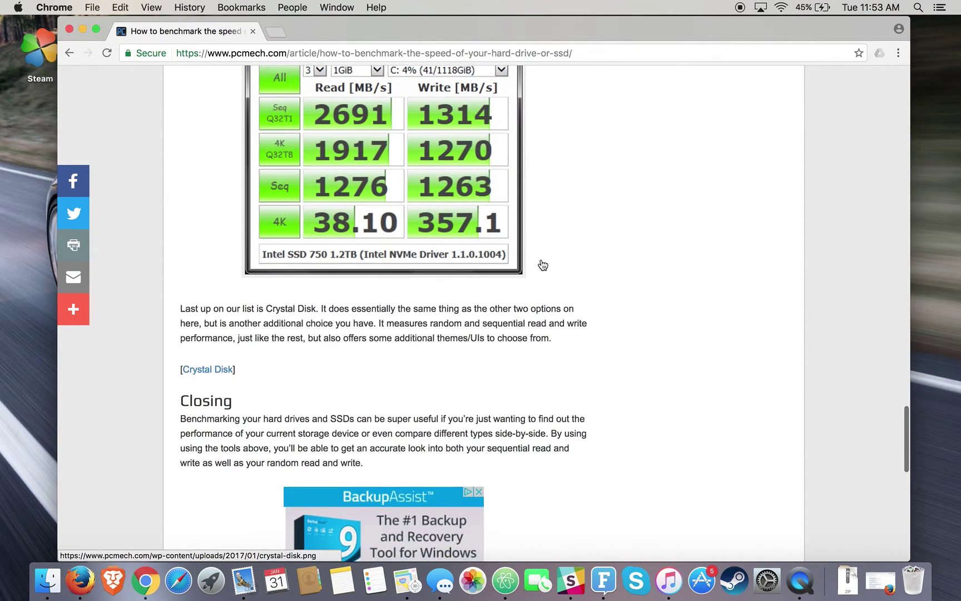
scroll(586, 187, up, 2)
scroll(586, 186, down, 4)
scroll(586, 186, up, 11)
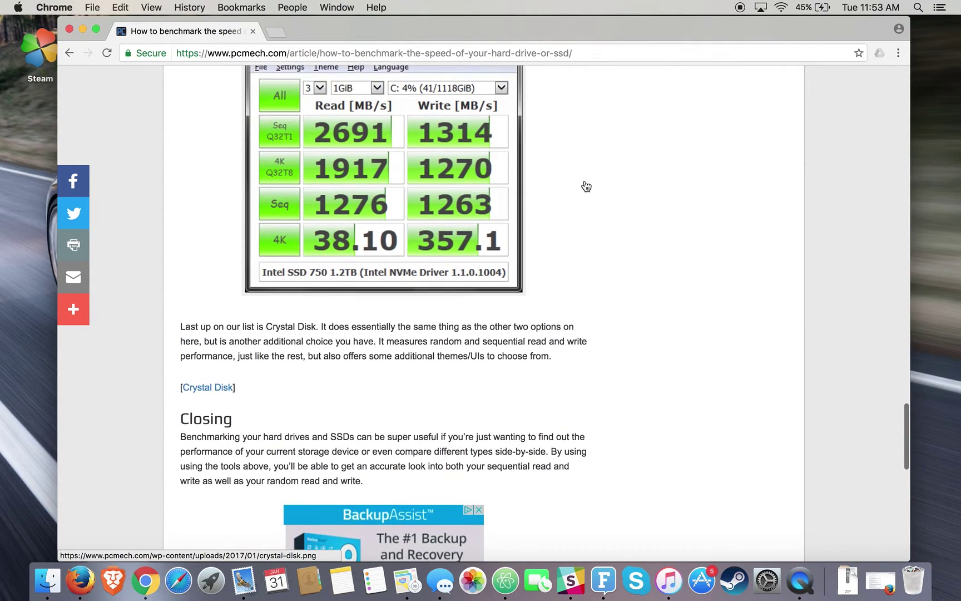
scroll(585, 182, up, 3)
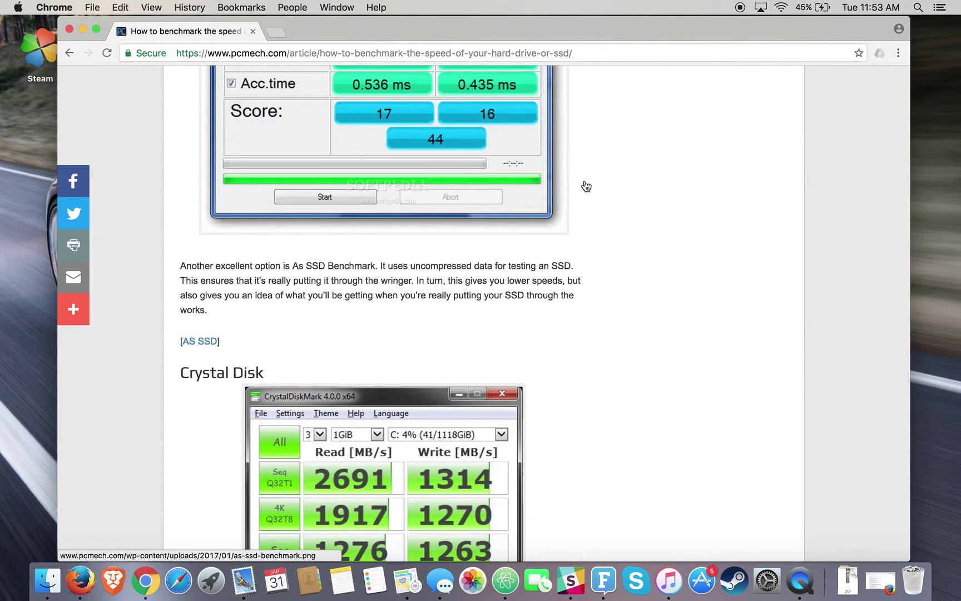
scroll(369, 428, up, 12)
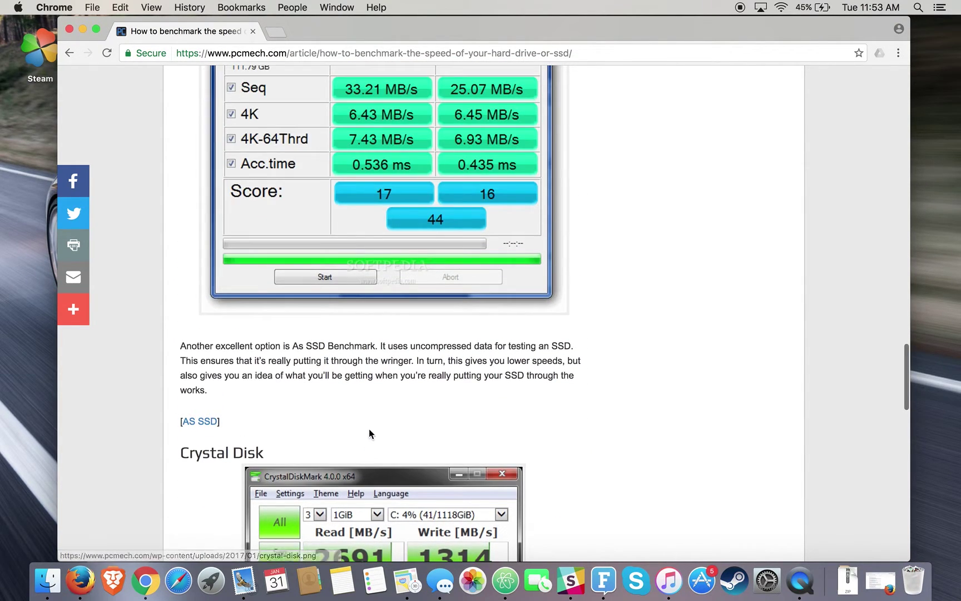
scroll(423, 301, up, 9)
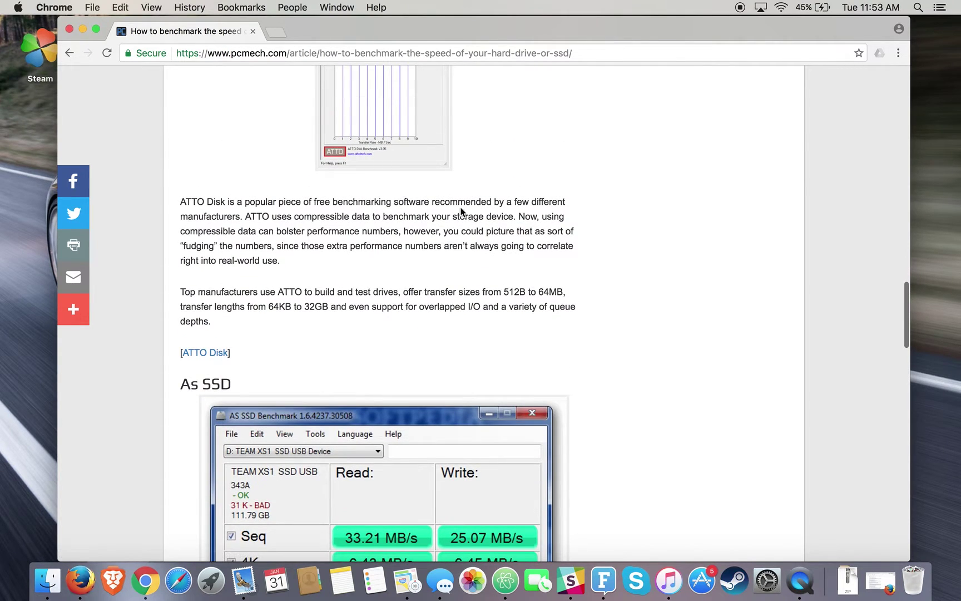
scroll(461, 214, down, 10)
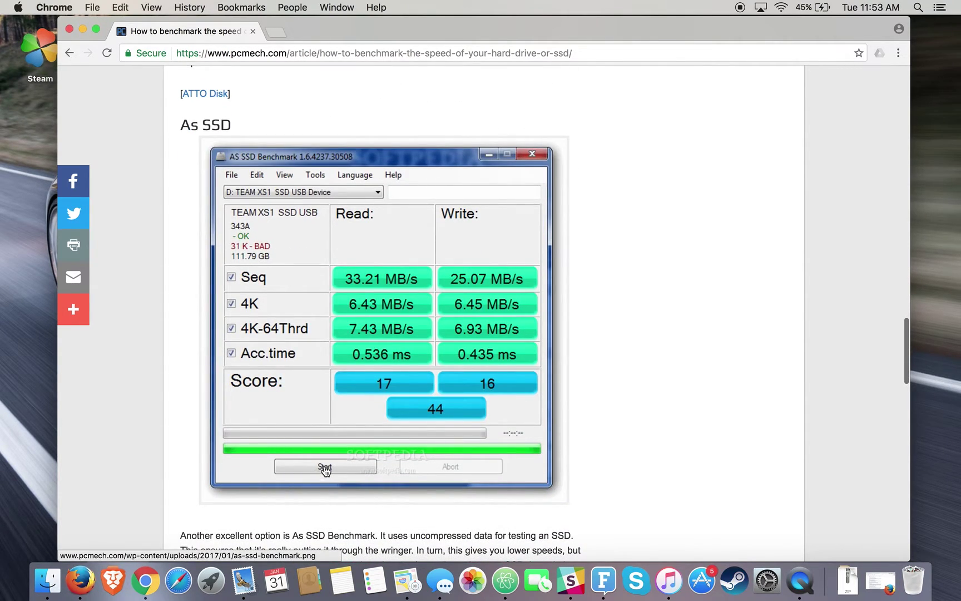
scroll(325, 470, down, 20)
scroll(324, 470, up, 8)
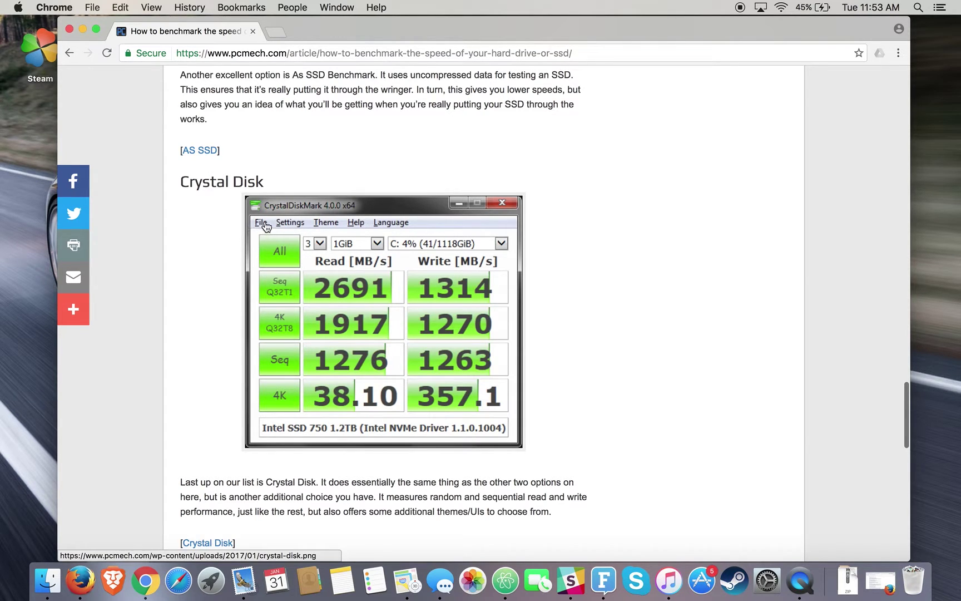
scroll(451, 169, up, 20)
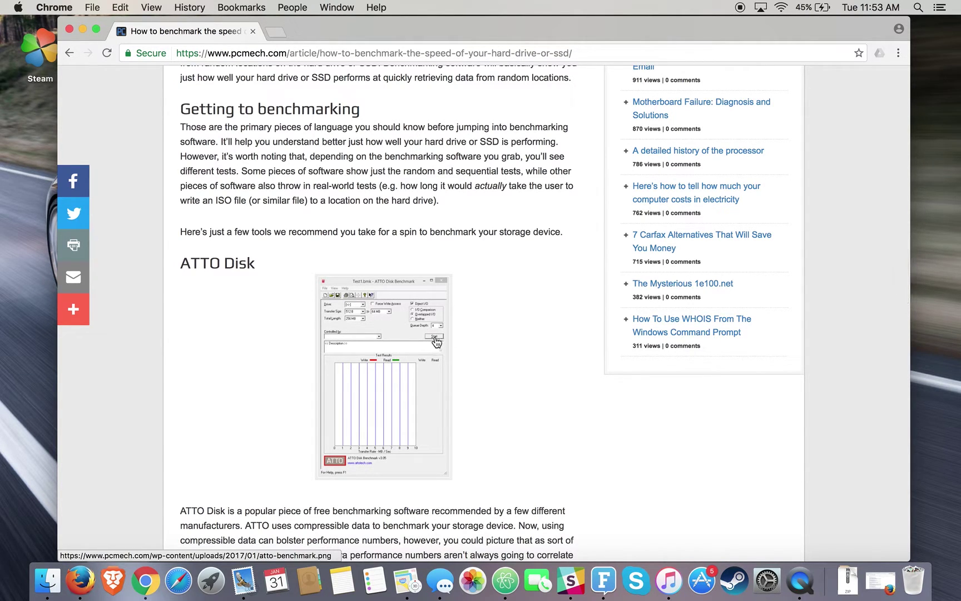
- Scroll from the article title down to the sequential and 4K random read/write explanations
scroll(435, 340, up, 12)
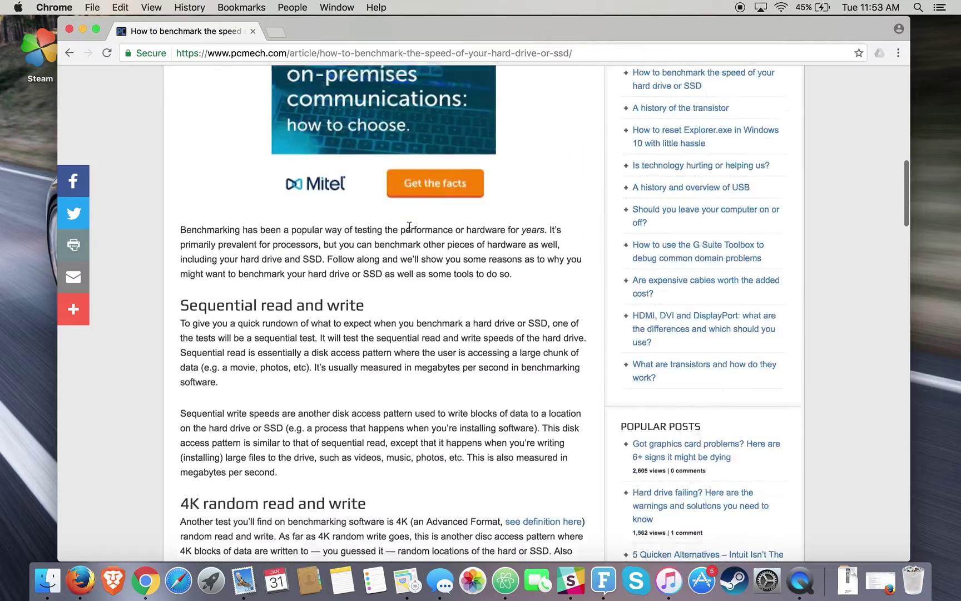
scroll(407, 259, up, 8)
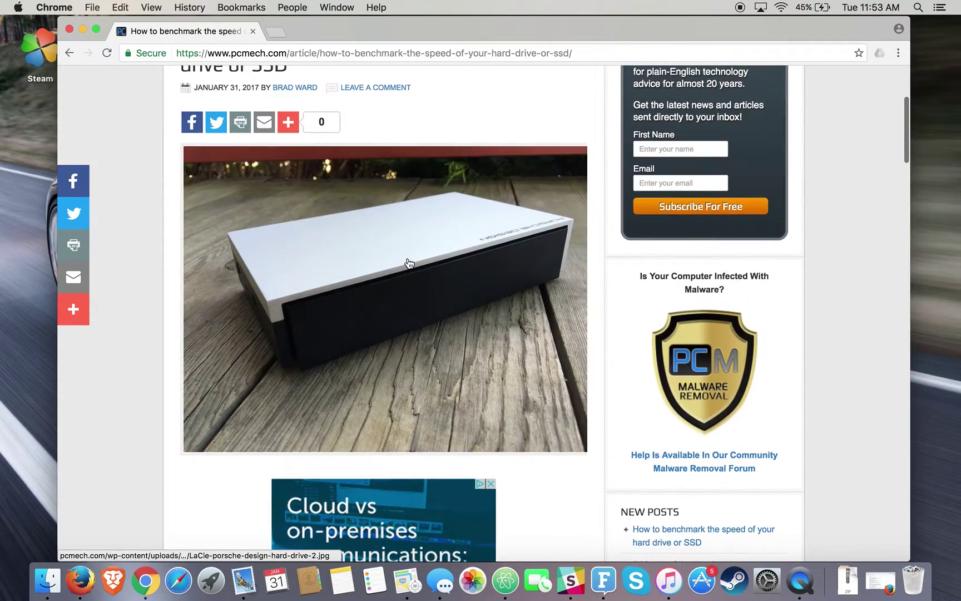
scroll(409, 264, down, 5)
scroll(409, 263, down, 6)
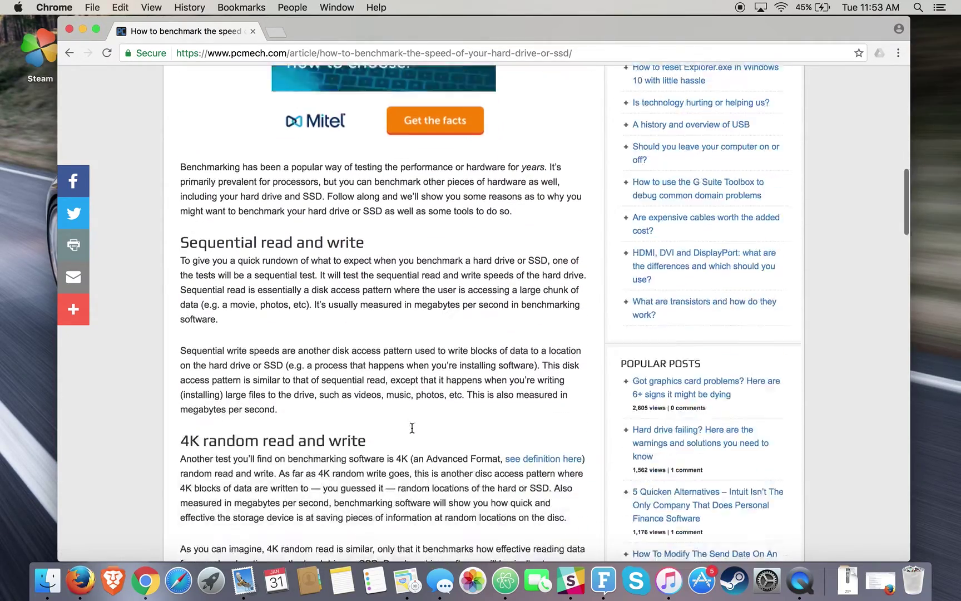
scroll(411, 428, down, 2)
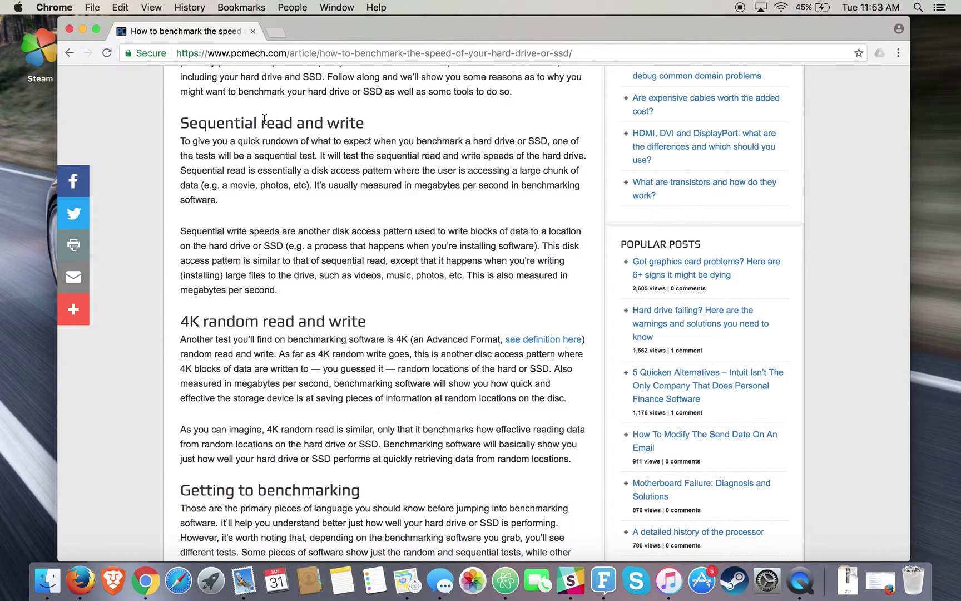
scroll(445, 309, down, 5)
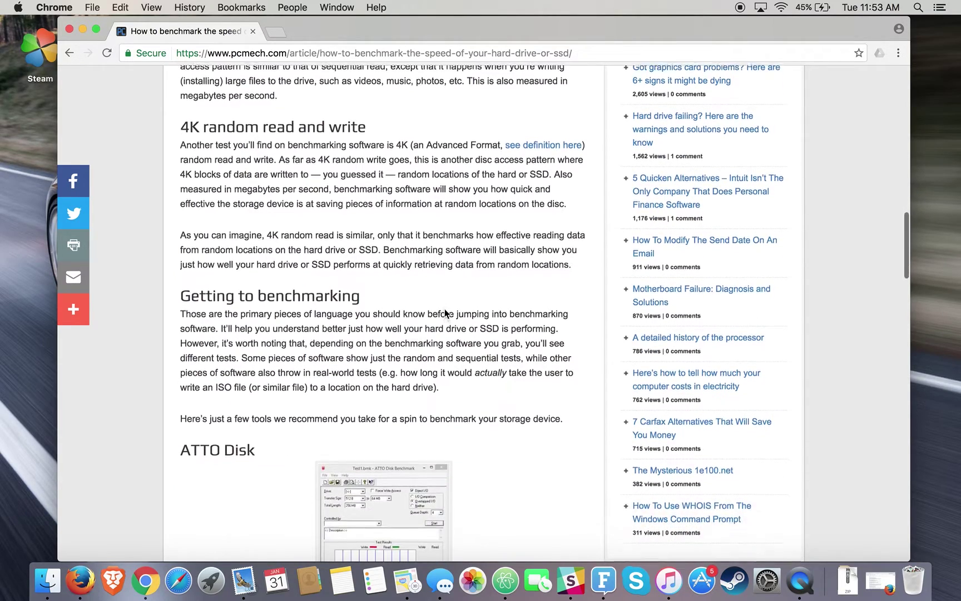
scroll(445, 311, up, 7)
scroll(445, 312, up, 2)
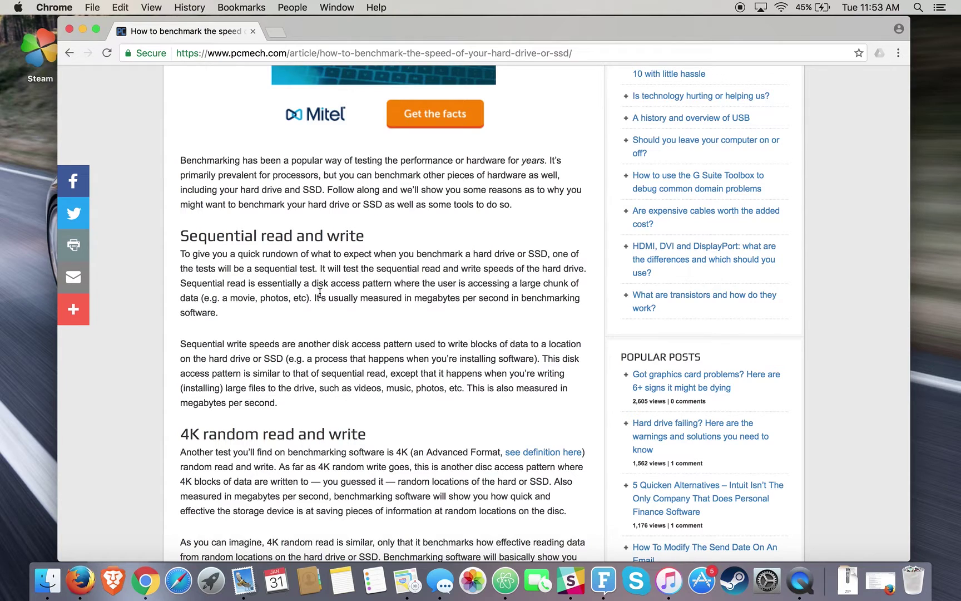
scroll(321, 294, up, 15)
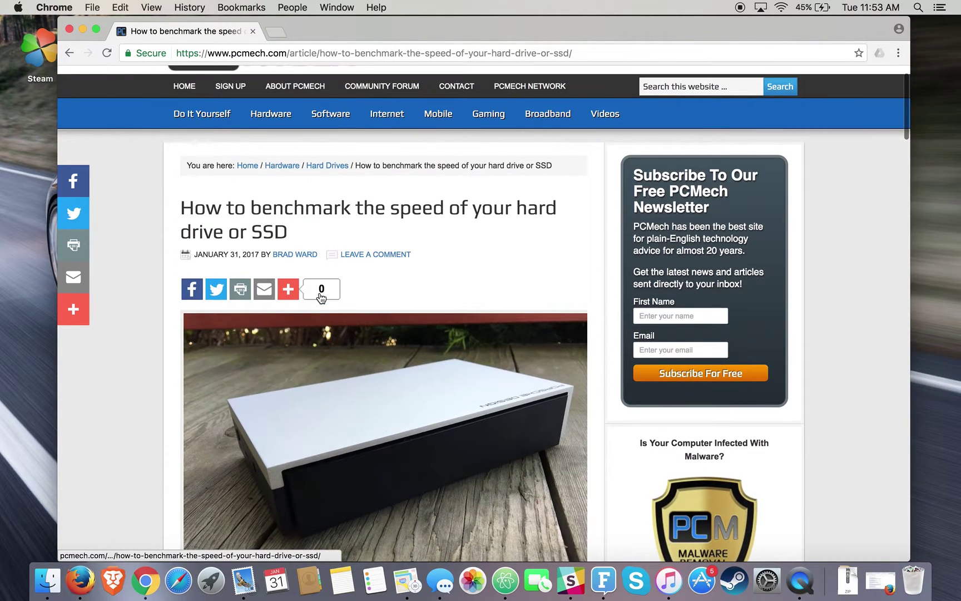
scroll(253, 389, down, 5)
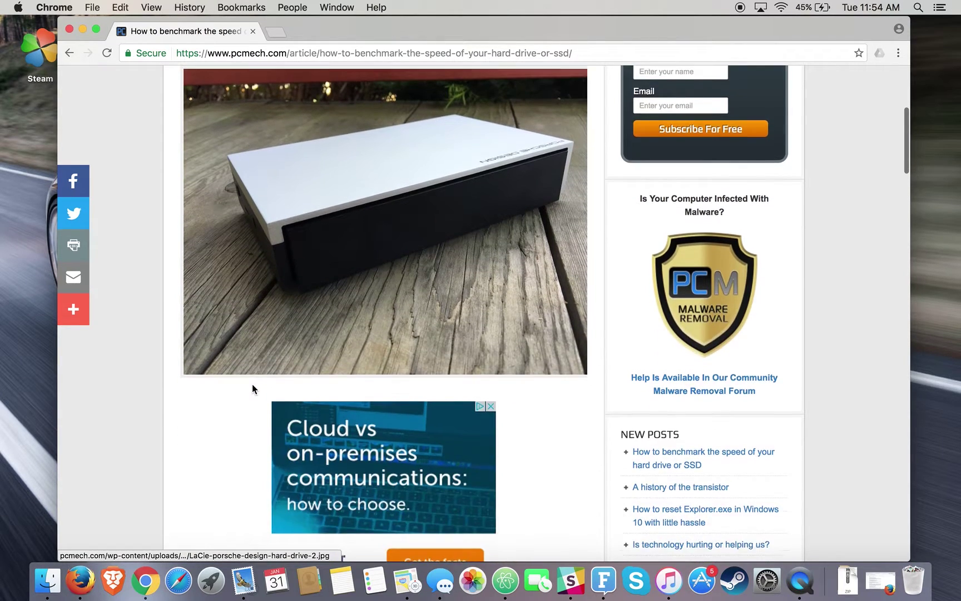
scroll(253, 389, up, 3)
scroll(253, 389, down, 6)
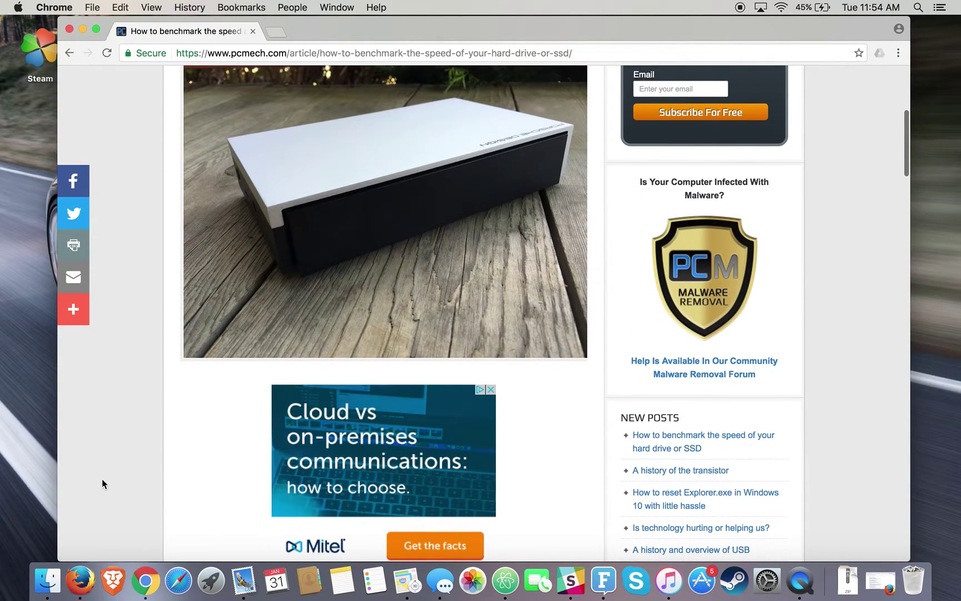
scroll(100, 481, down, 8)
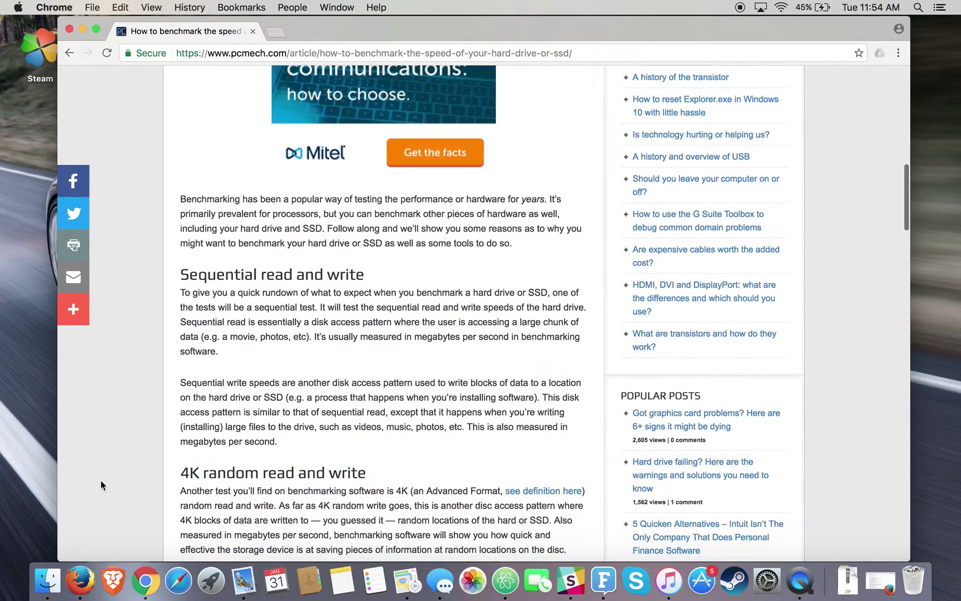
scroll(101, 480, down, 1)
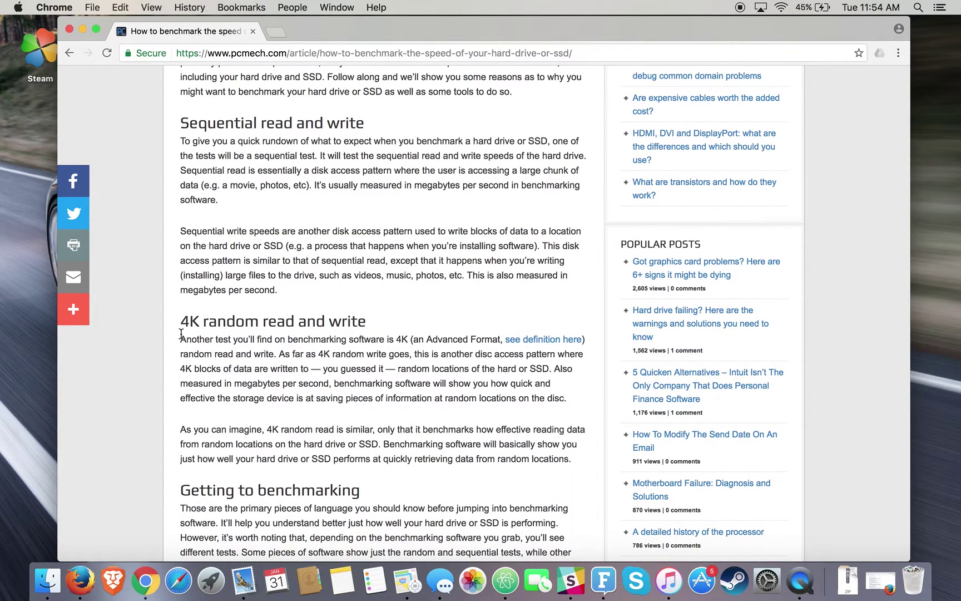